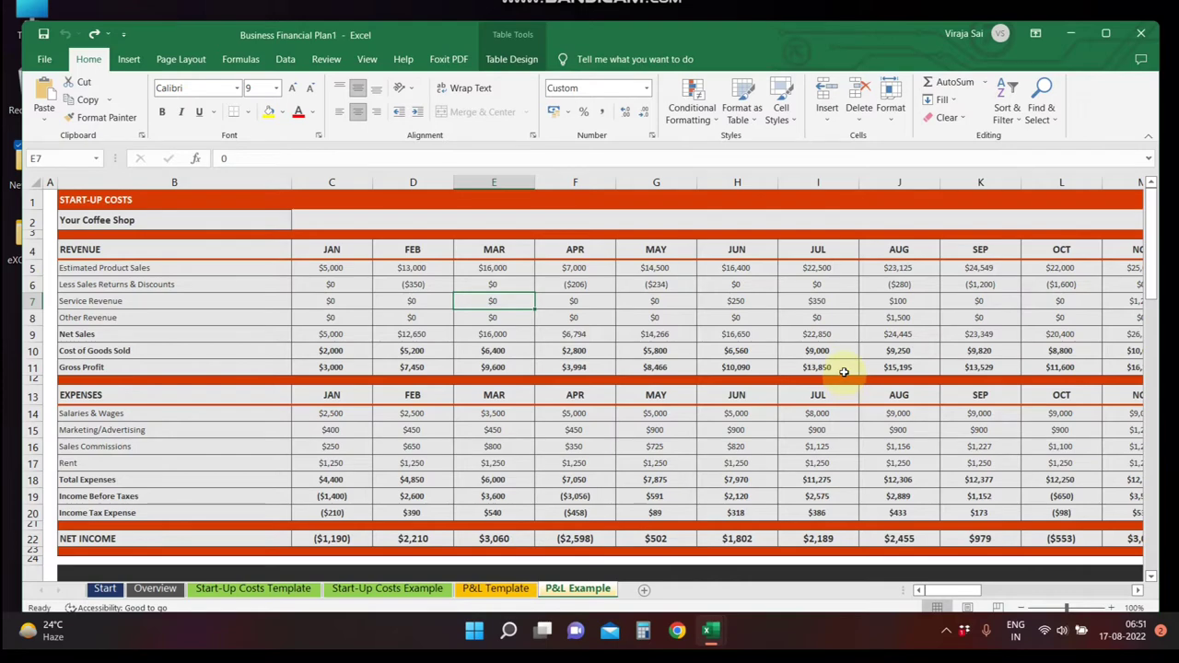
- Look over the P&L Example sheet, then open Find to search for SALES
{"action": "scroll", "coordinate": [765, 387], "scroll_direction": "down", "scroll_amount": 3}
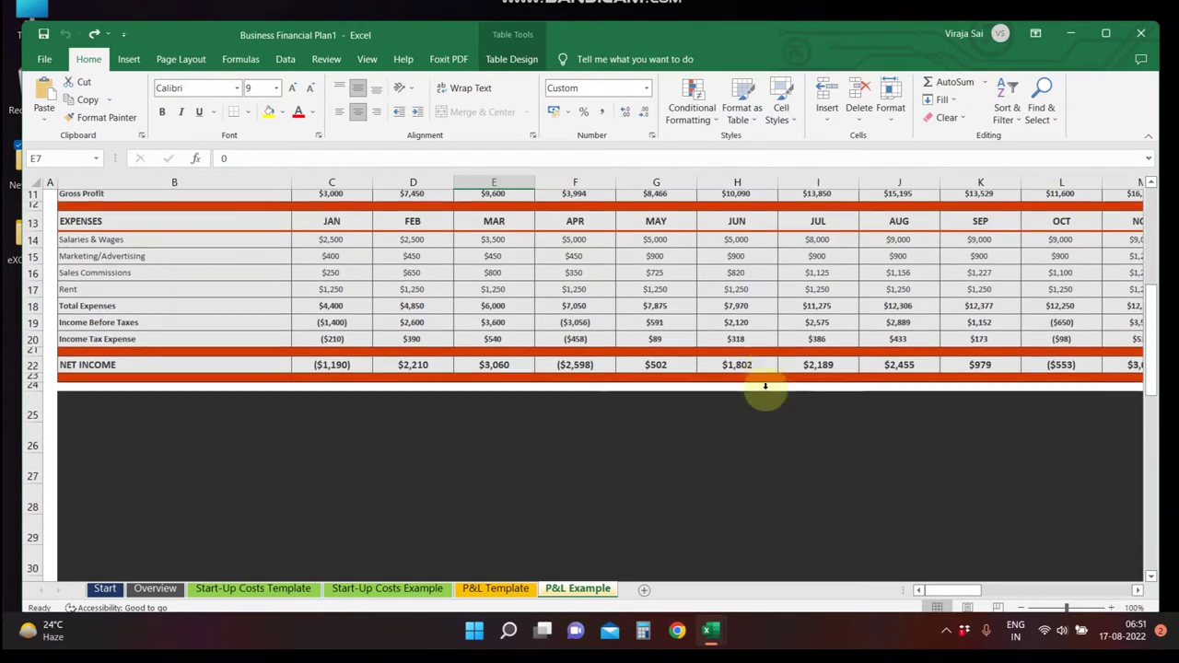
{"action": "scroll", "coordinate": [764, 387], "scroll_direction": "up", "scroll_amount": 3}
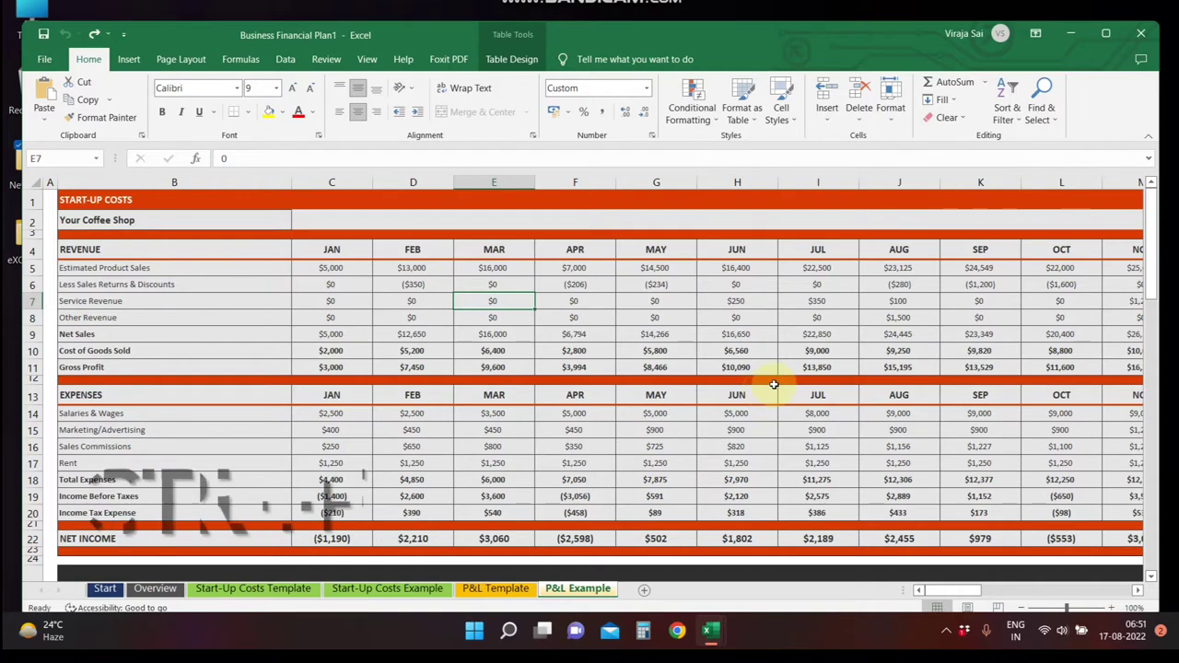
{"action": "key", "text": "ctrl+f"}
- Search for SALES and step through Net Sales, Sales Commissions, Estimated Product Sales and Less Sales Returns
{"action": "key", "text": "BackSpace"}
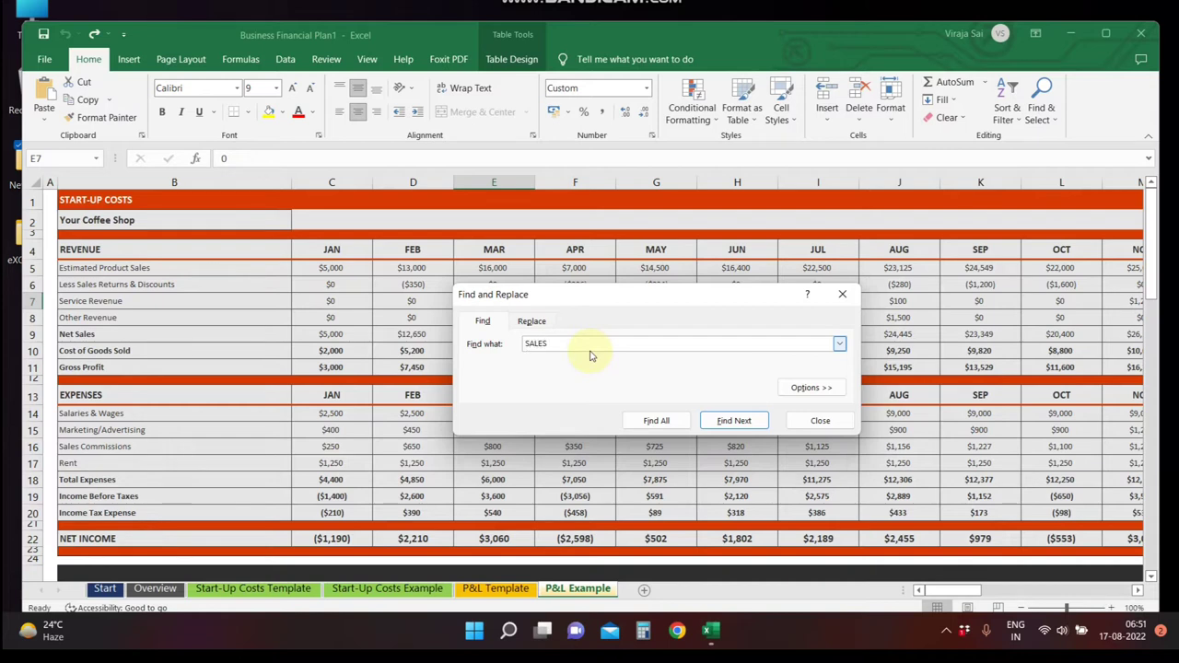
{"action": "left_click", "coordinate": [721, 420]}
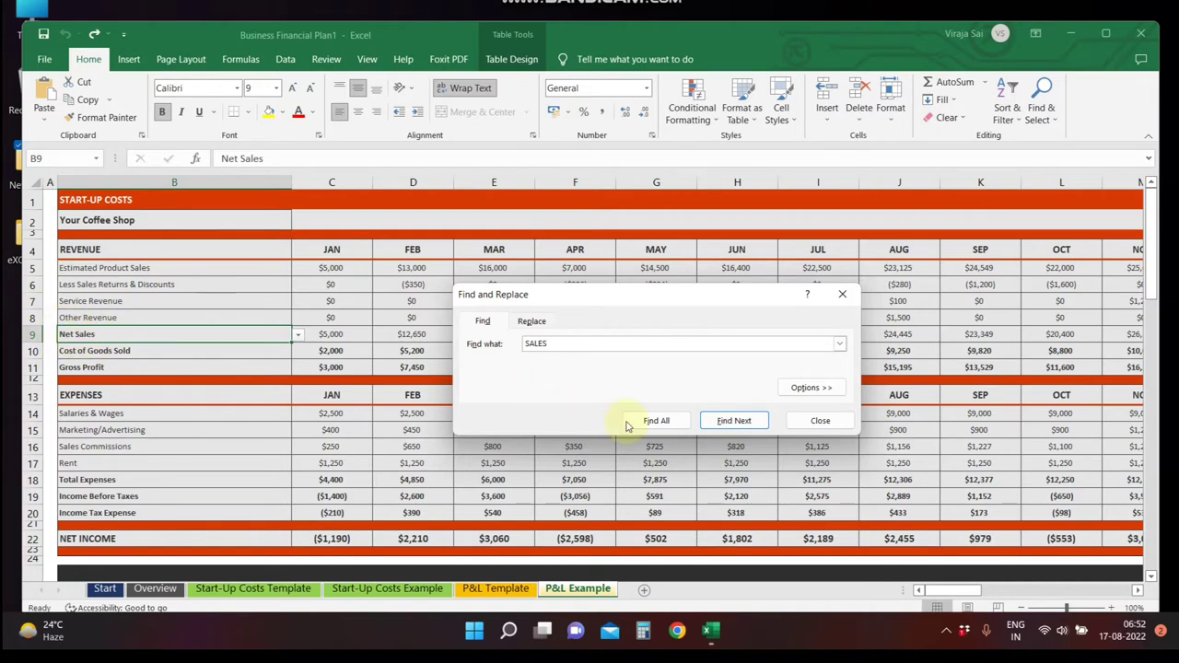
{"action": "left_click", "coordinate": [734, 420]}
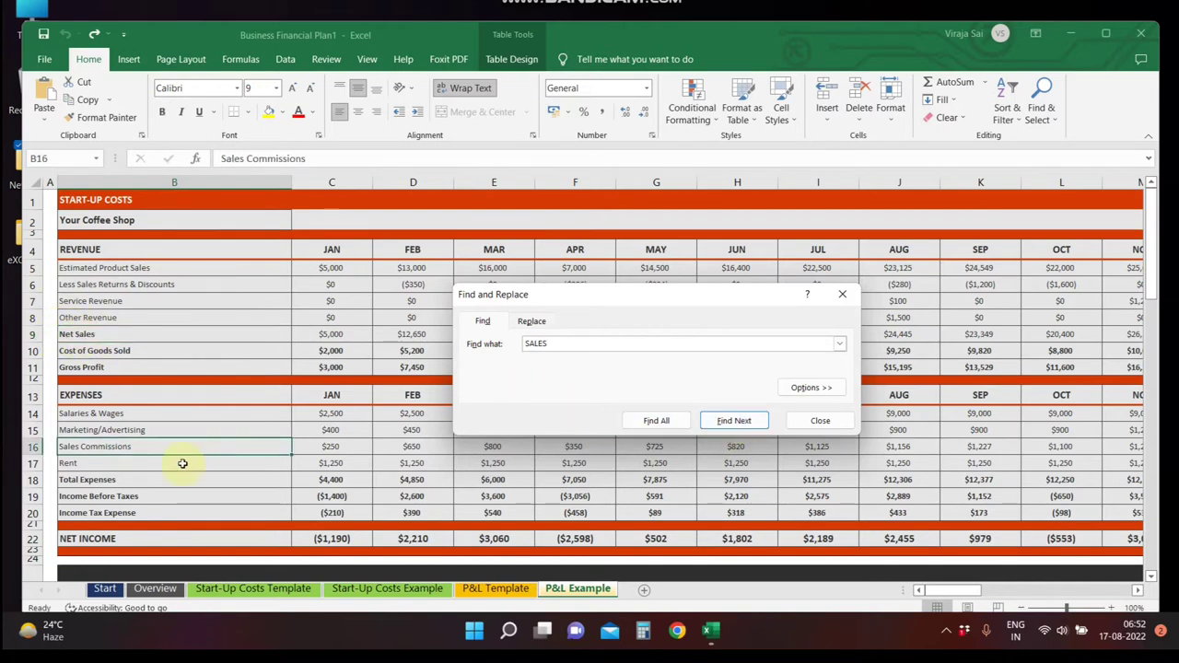
{"action": "left_click", "coordinate": [729, 420]}
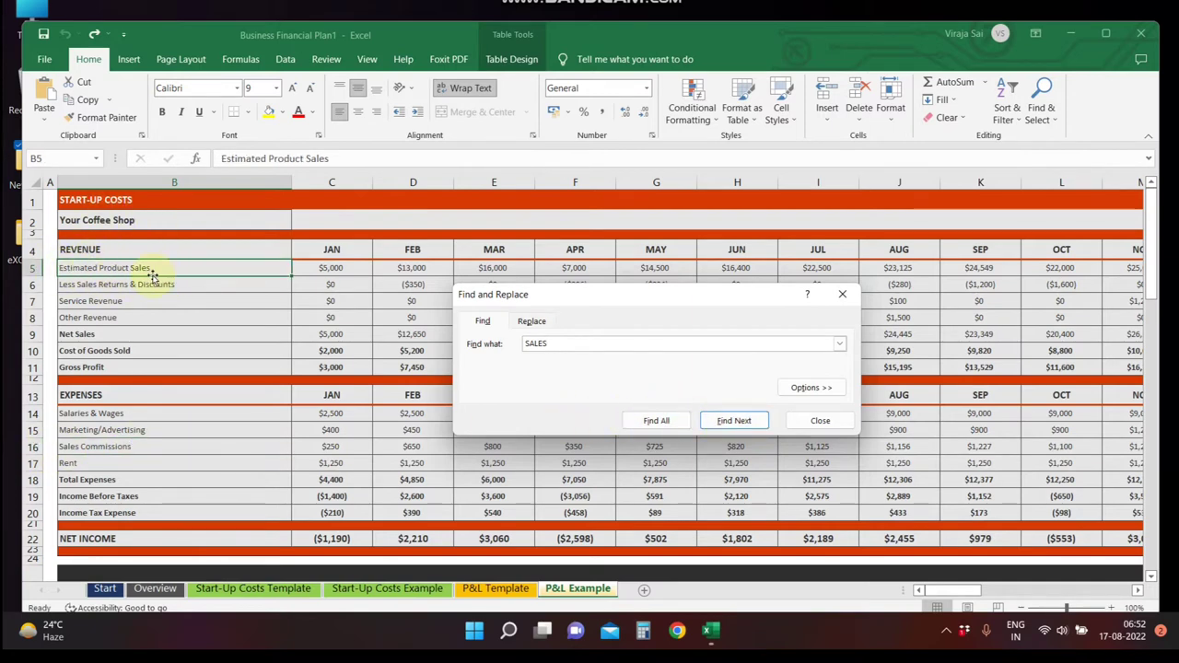
{"action": "left_click", "coordinate": [728, 420]}
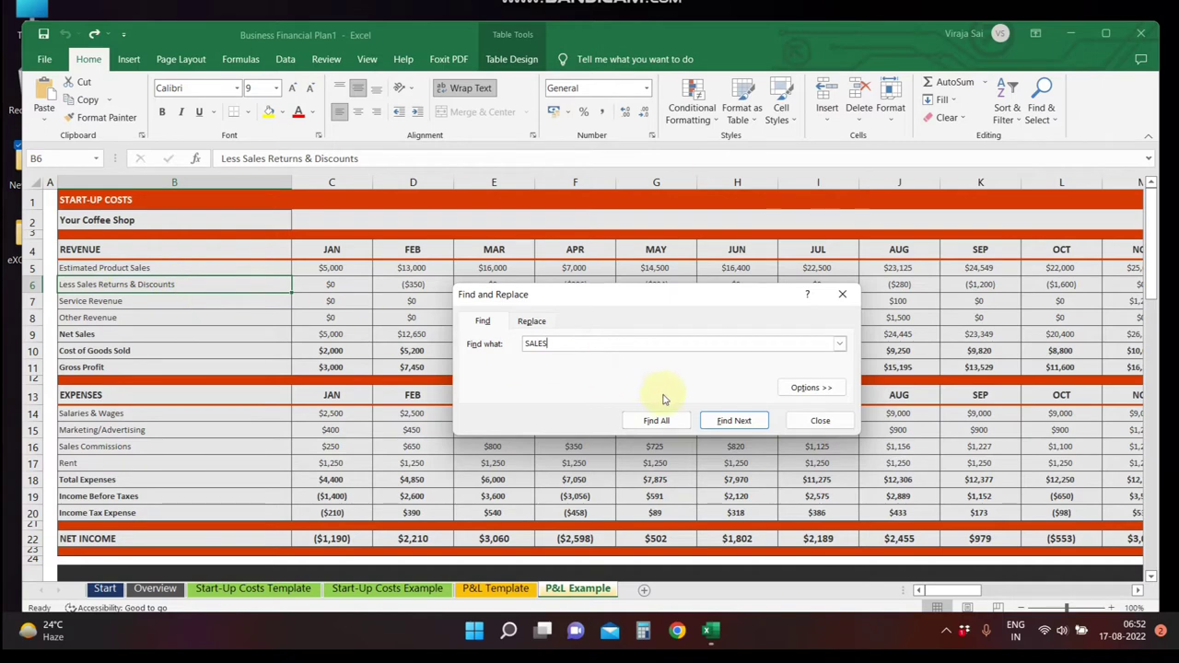
{"action": "left_click", "coordinate": [727, 424]}
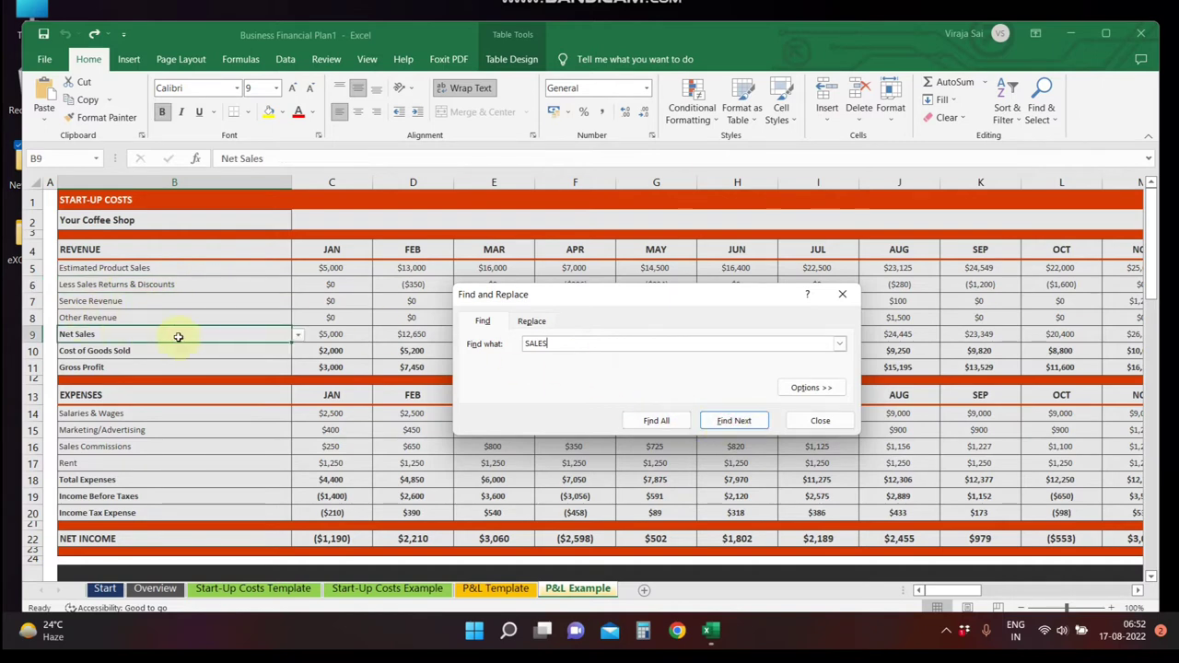
{"action": "left_click_drag", "start_coordinate": [671, 295], "coordinate": [672, 194]}
- List all four SALES matches, jump to the Sales Commissions cell, then close the search
{"action": "left_click", "coordinate": [663, 321]}
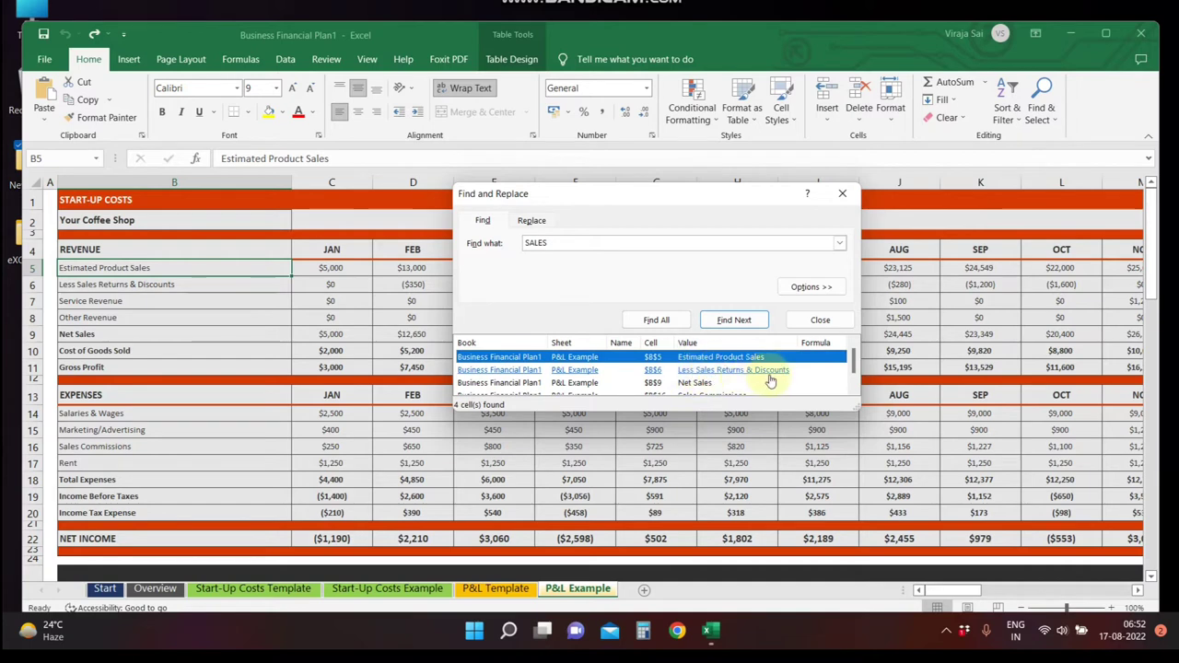
{"action": "scroll", "coordinate": [765, 383], "scroll_direction": "down", "scroll_amount": 1}
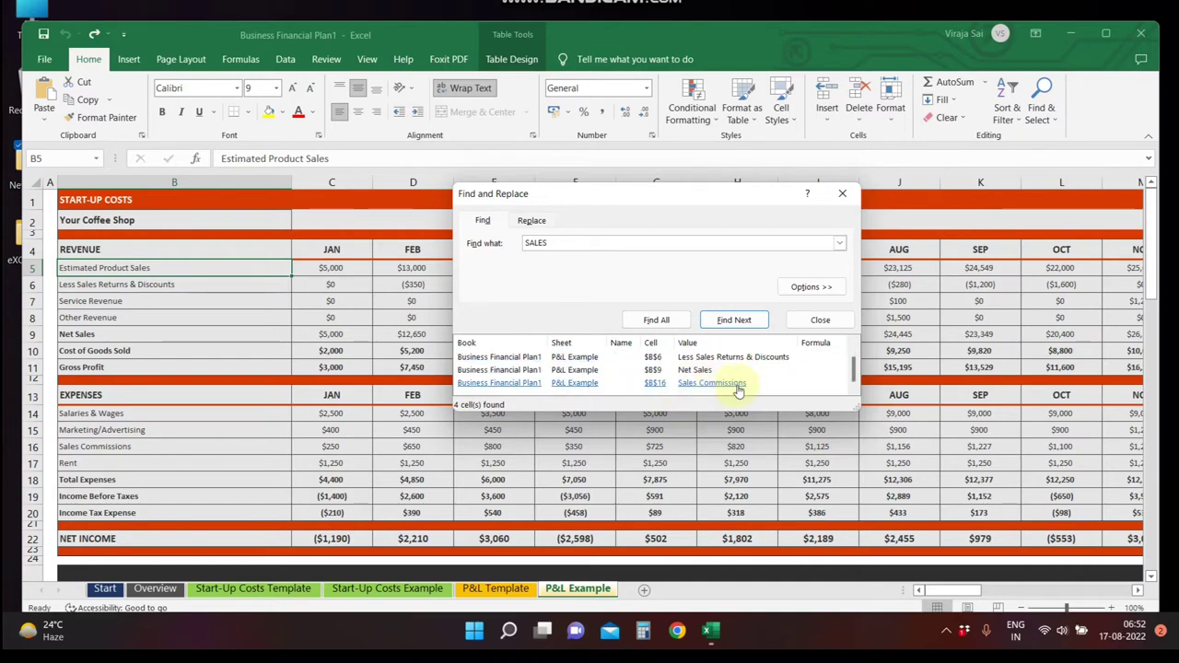
{"action": "left_click", "coordinate": [716, 385]}
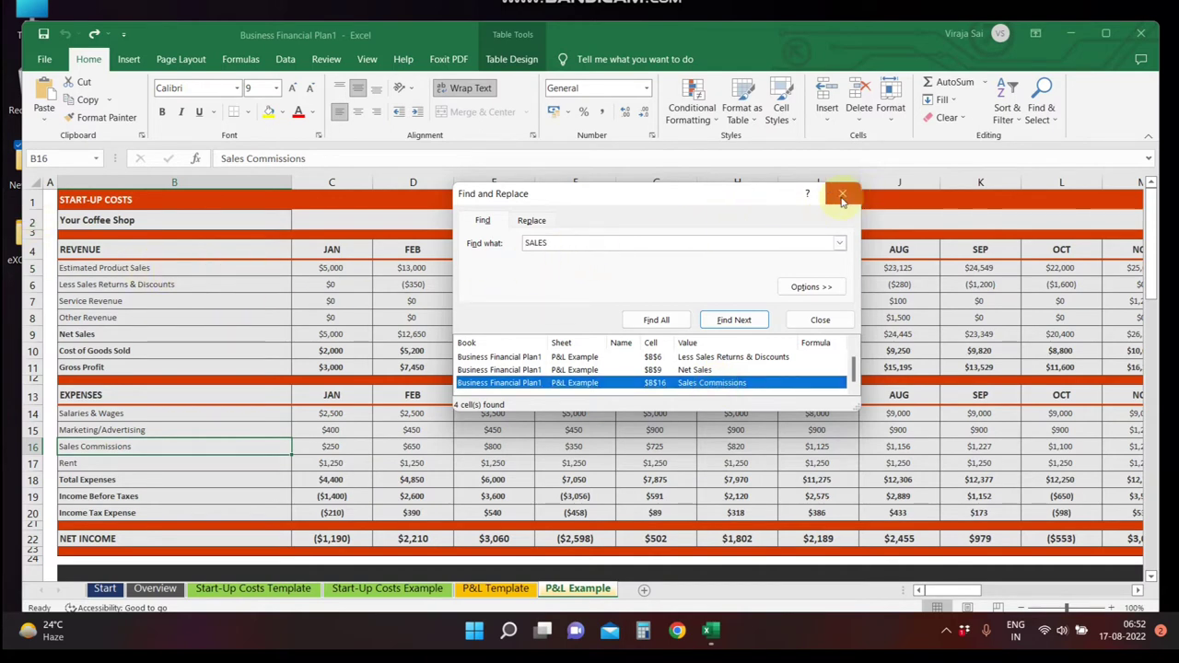
{"action": "left_click", "coordinate": [841, 198]}
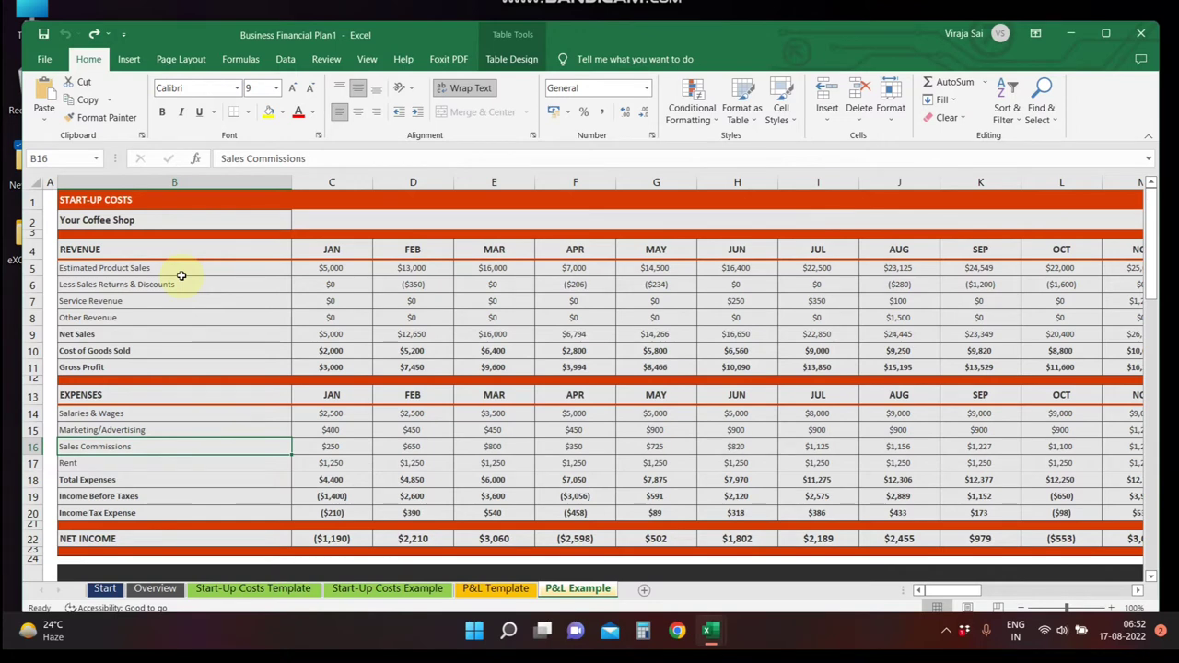
- Enter SALE as the replacement for SALES and list the four matching cells
{"action": "key", "text": "ctrl+h"}
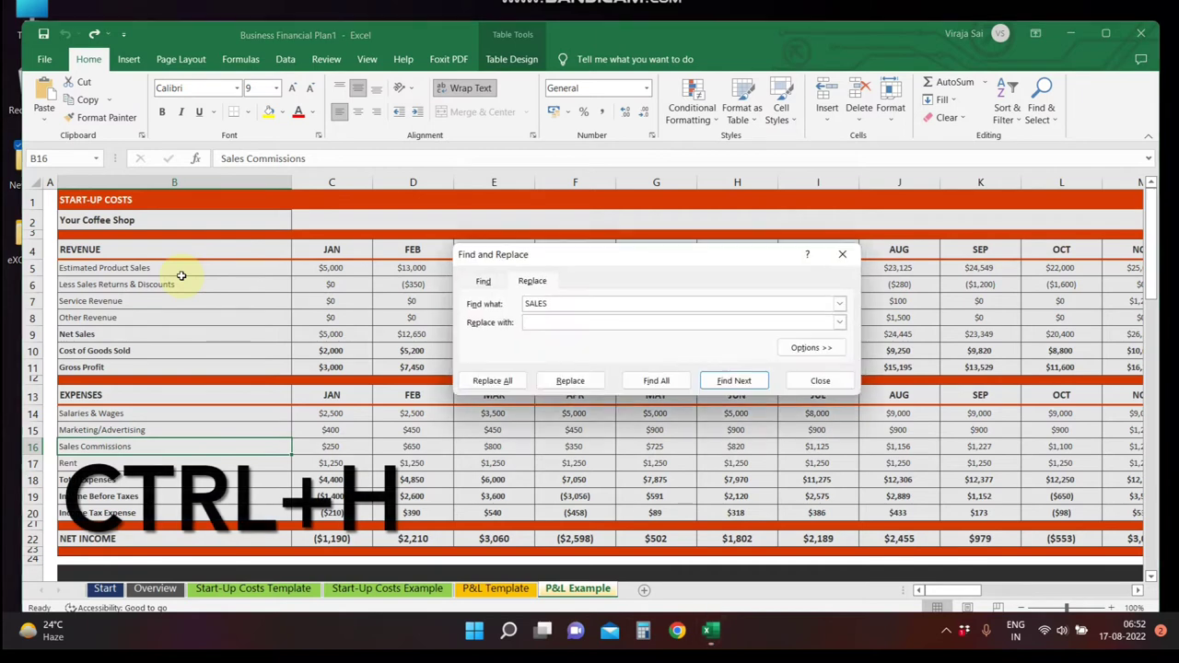
{"action": "left_click", "coordinate": [553, 322]}
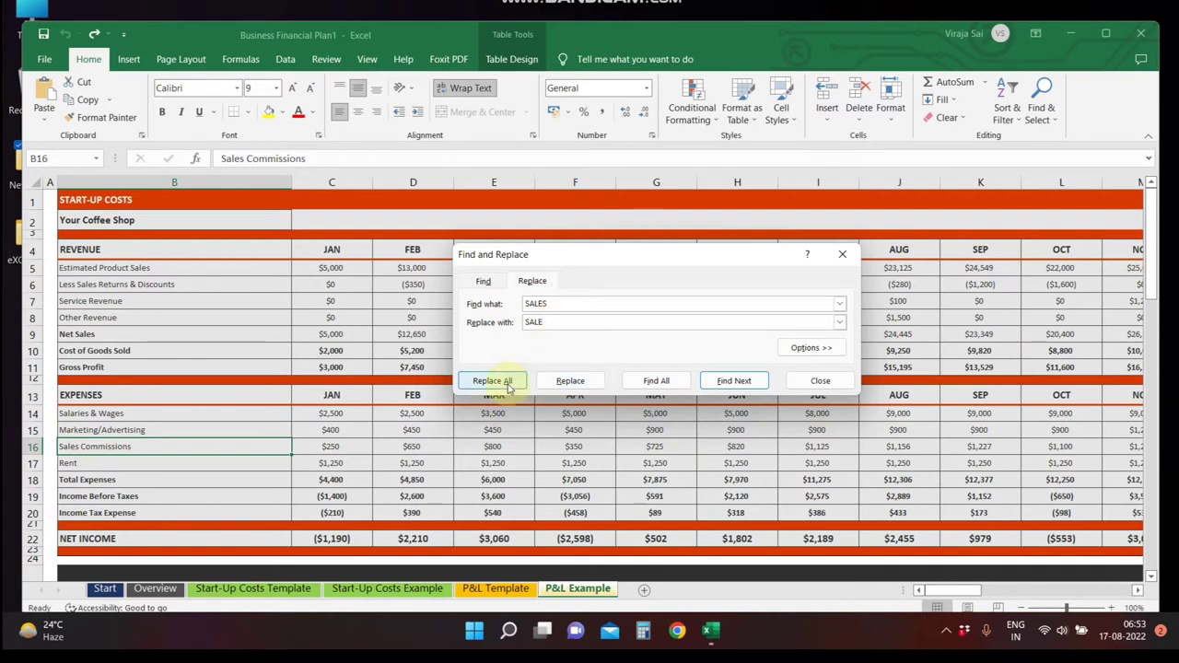
{"action": "left_click", "coordinate": [663, 383]}
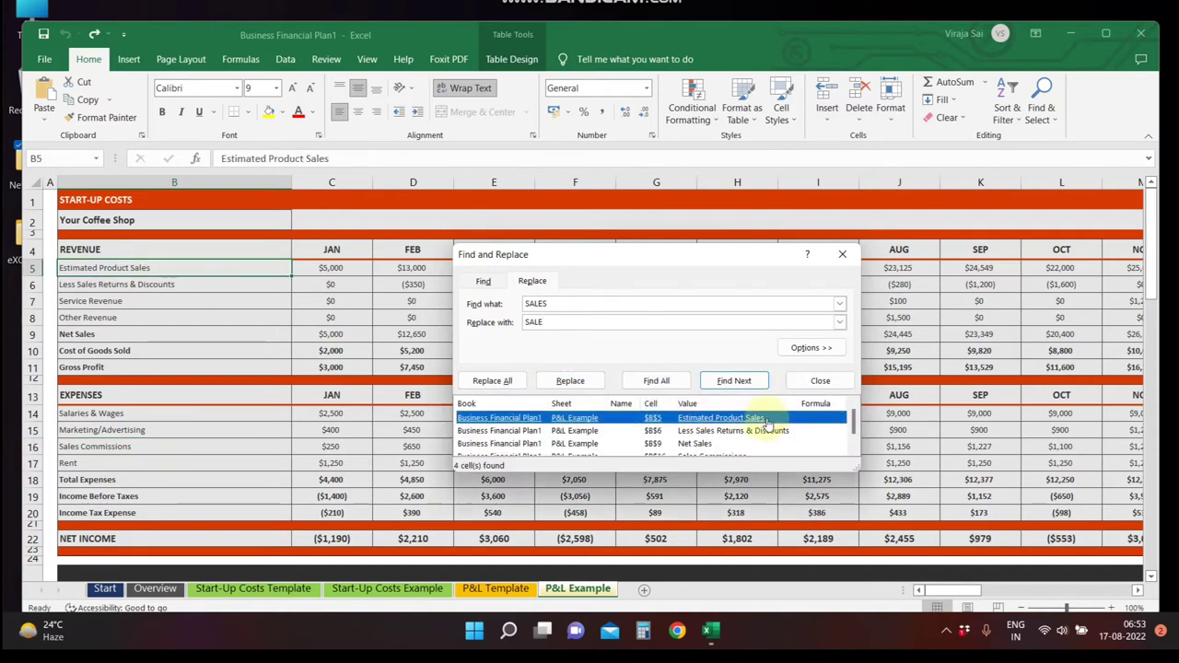
{"action": "scroll", "coordinate": [688, 435], "scroll_direction": "down", "scroll_amount": 1}
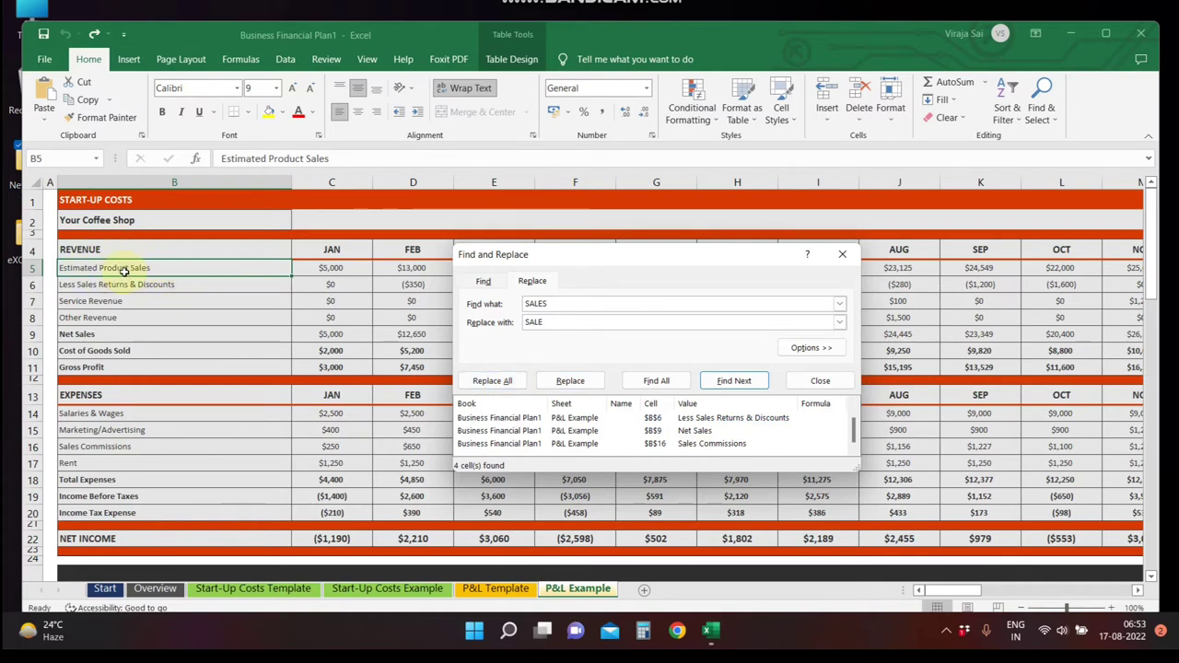
- Replace all four SALES labels with SALE and acknowledge the 4-replacement confirmation
{"action": "left_click", "coordinate": [493, 382]}
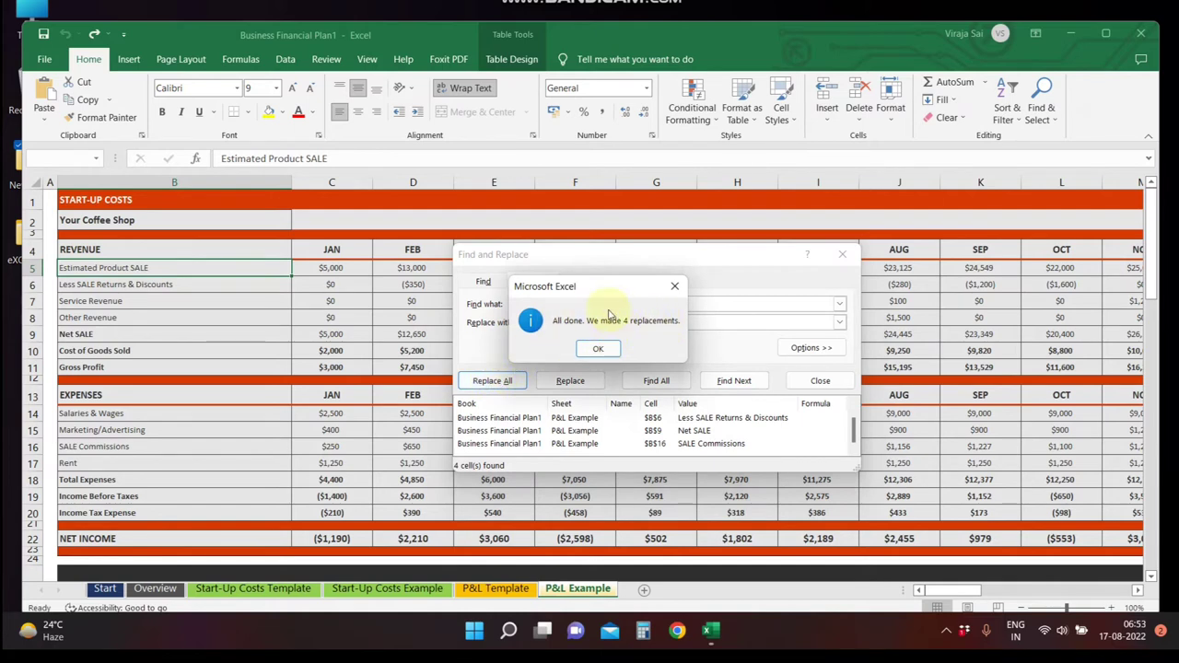
{"action": "left_click", "coordinate": [598, 350]}
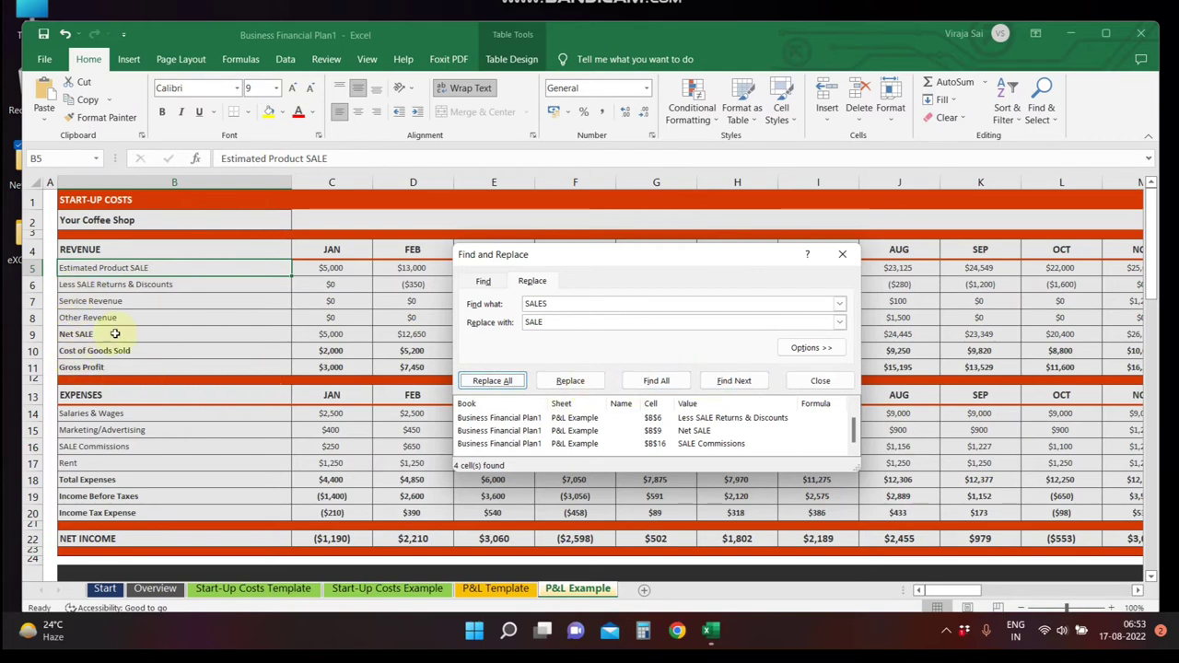
{"action": "left_click", "coordinate": [534, 282]}
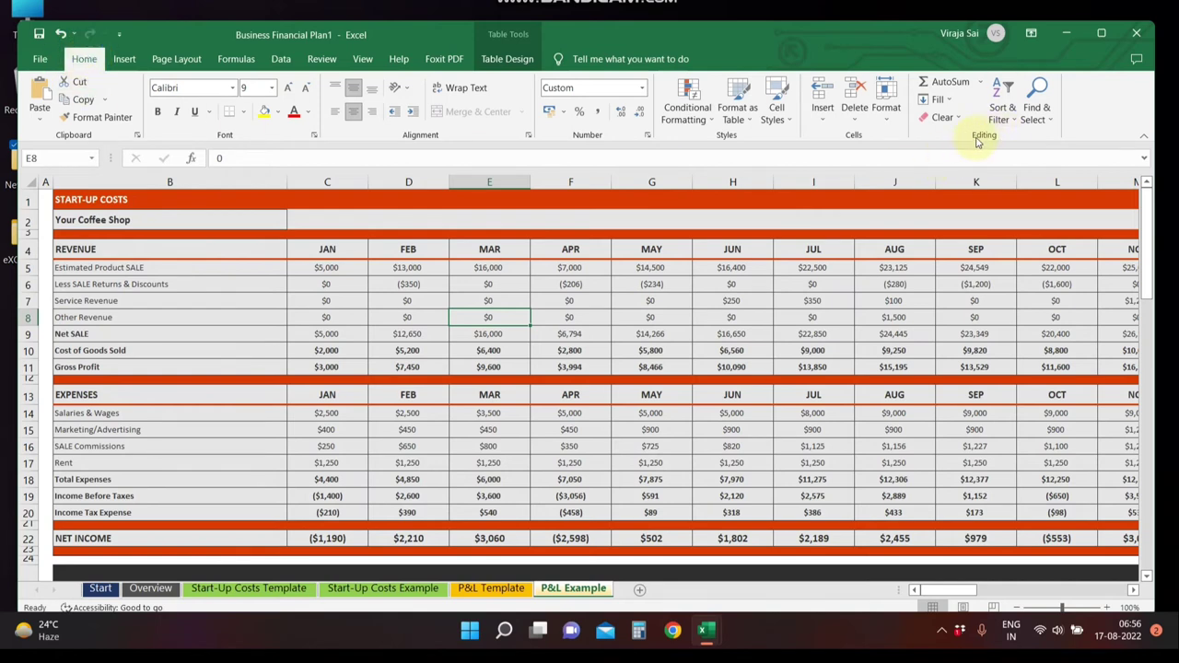
- Reopen Find and Replace from Find & Select and show the Replace tab
{"action": "left_click", "coordinate": [1047, 118]}
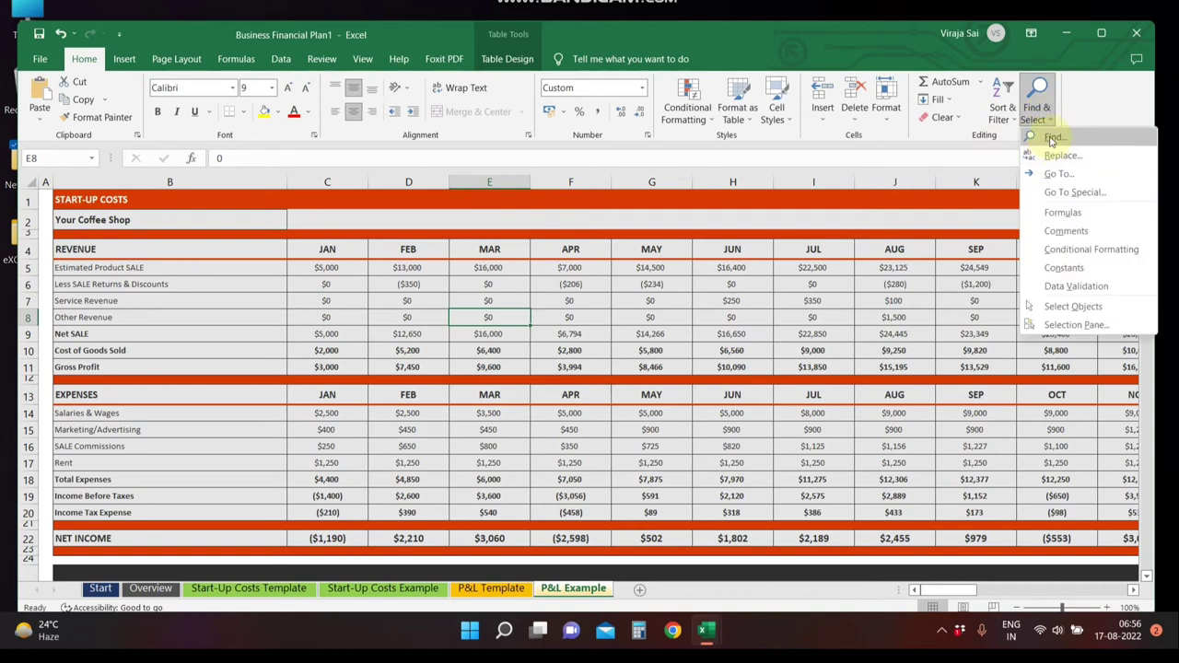
{"action": "left_click", "coordinate": [1050, 138]}
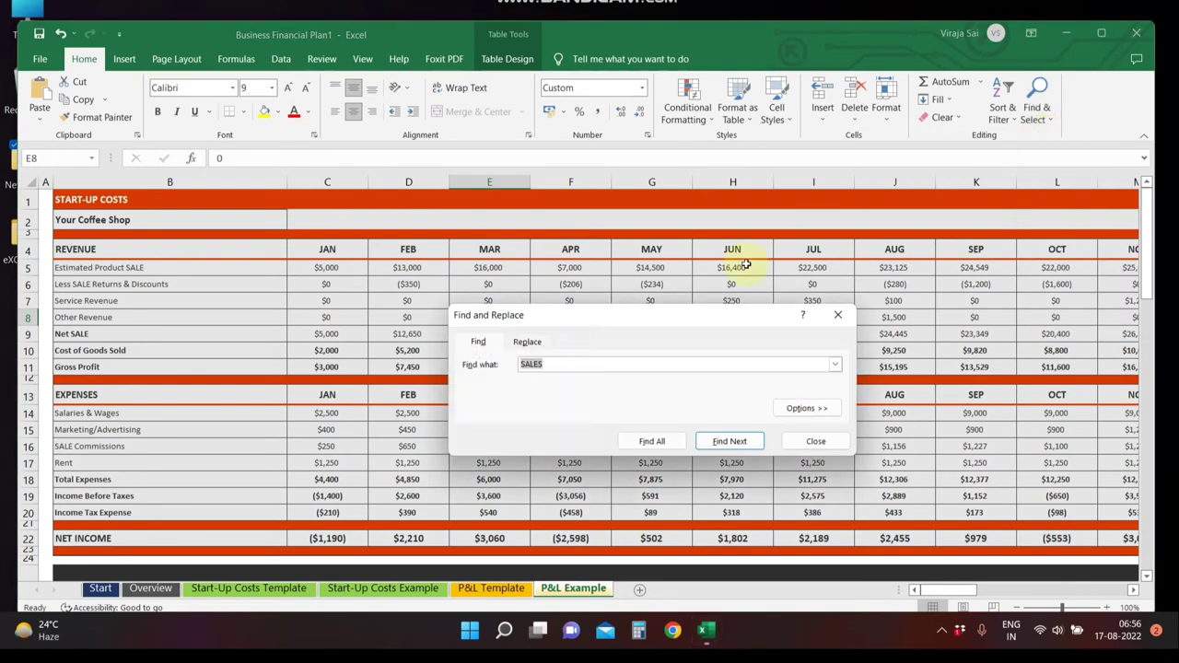
{"action": "left_click_drag", "start_coordinate": [654, 324], "coordinate": [620, 250]}
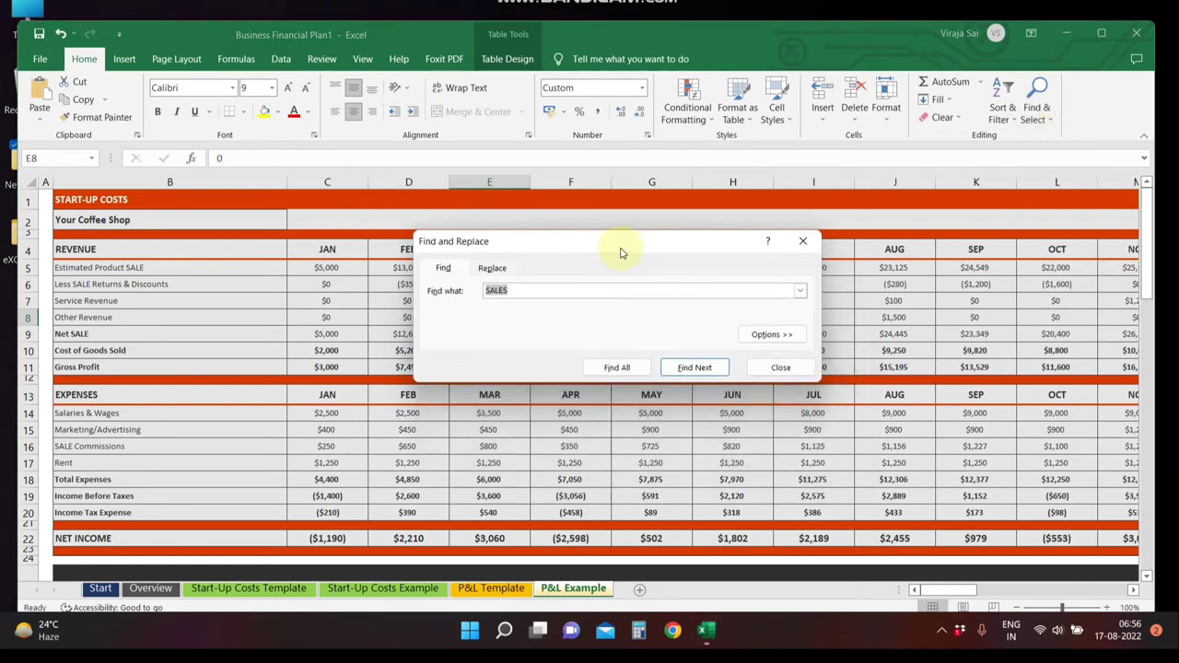
{"action": "left_click", "coordinate": [491, 269]}
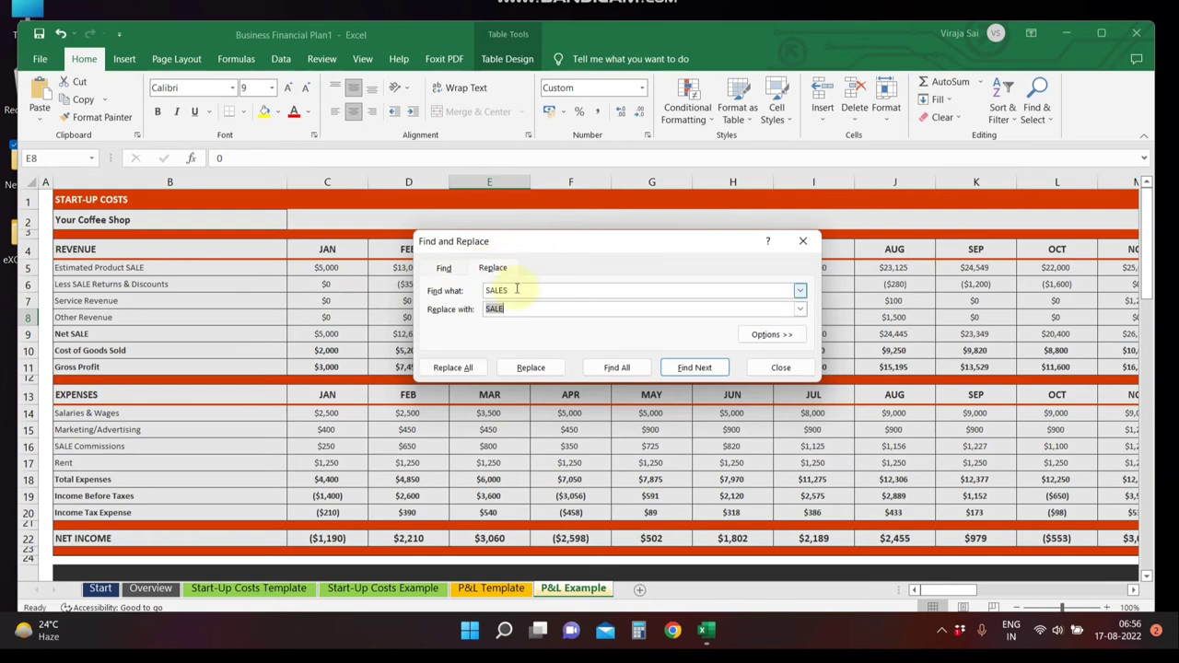
- Search for SALE with Sales as the replacement and list the four matching cells
{"action": "left_click", "coordinate": [527, 292]}
{"action": "left_click", "coordinate": [519, 309]}
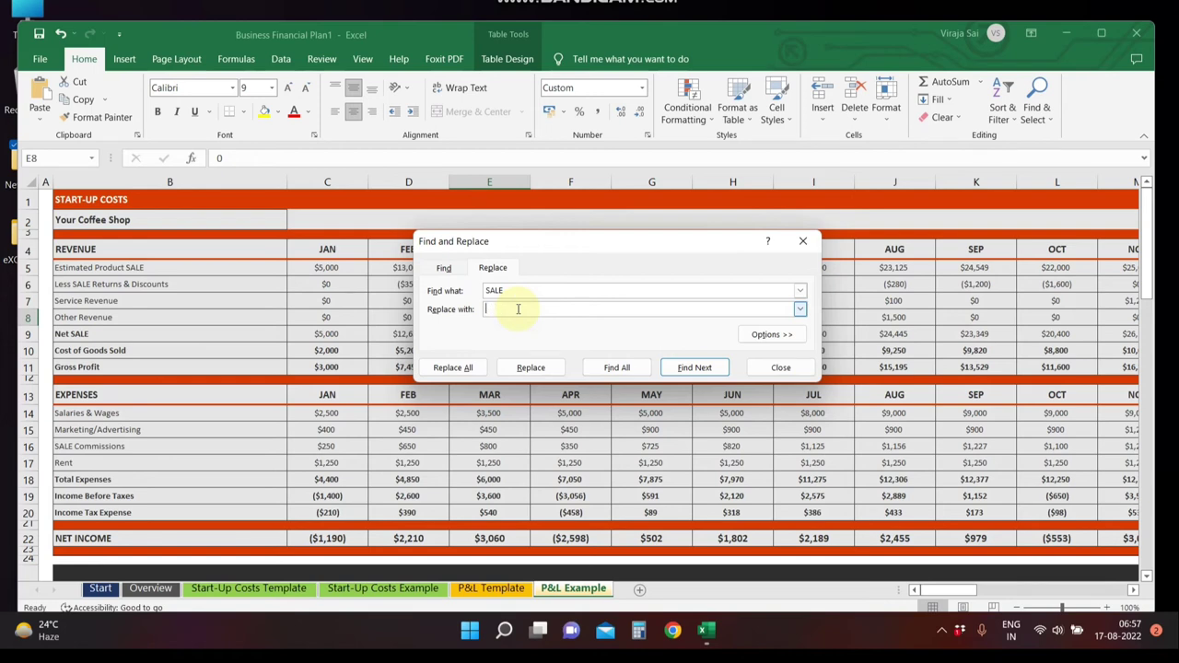
{"action": "type", "text": "Sale"}
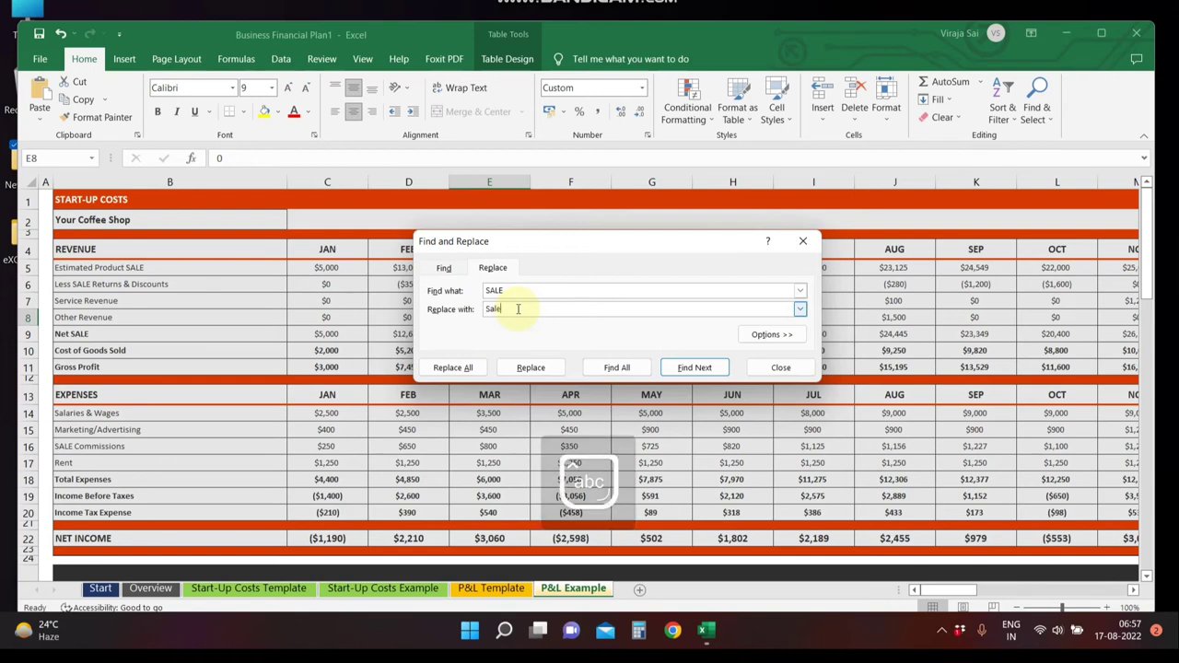
{"action": "type", "text": "s"}
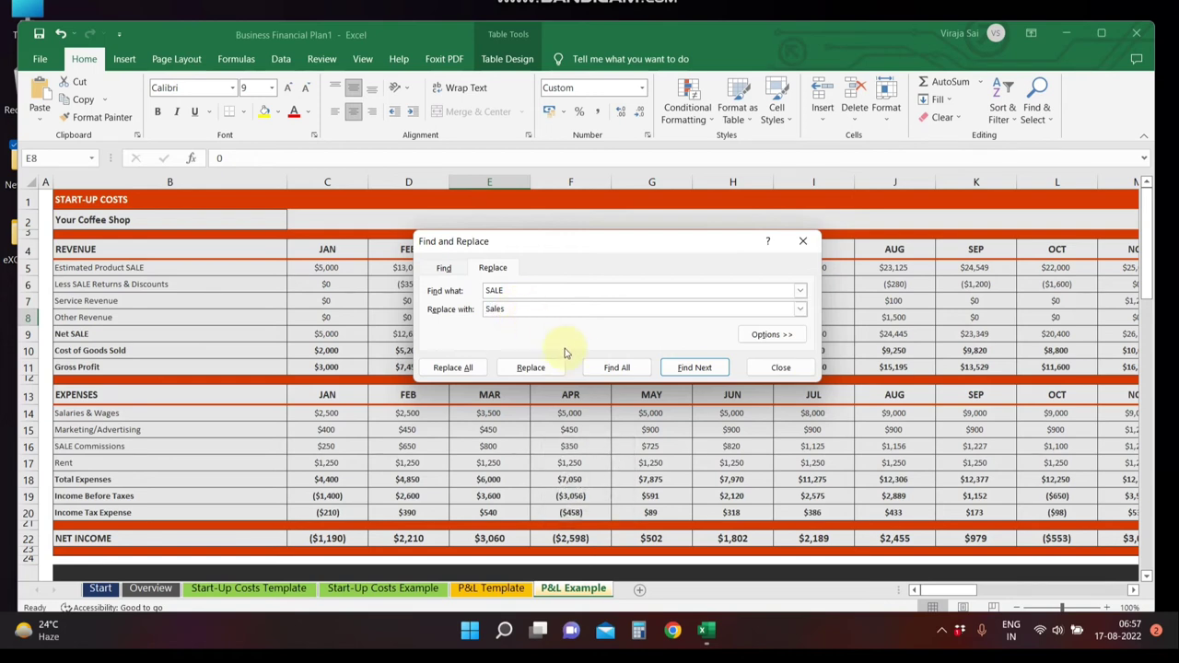
{"action": "left_click", "coordinate": [610, 368]}
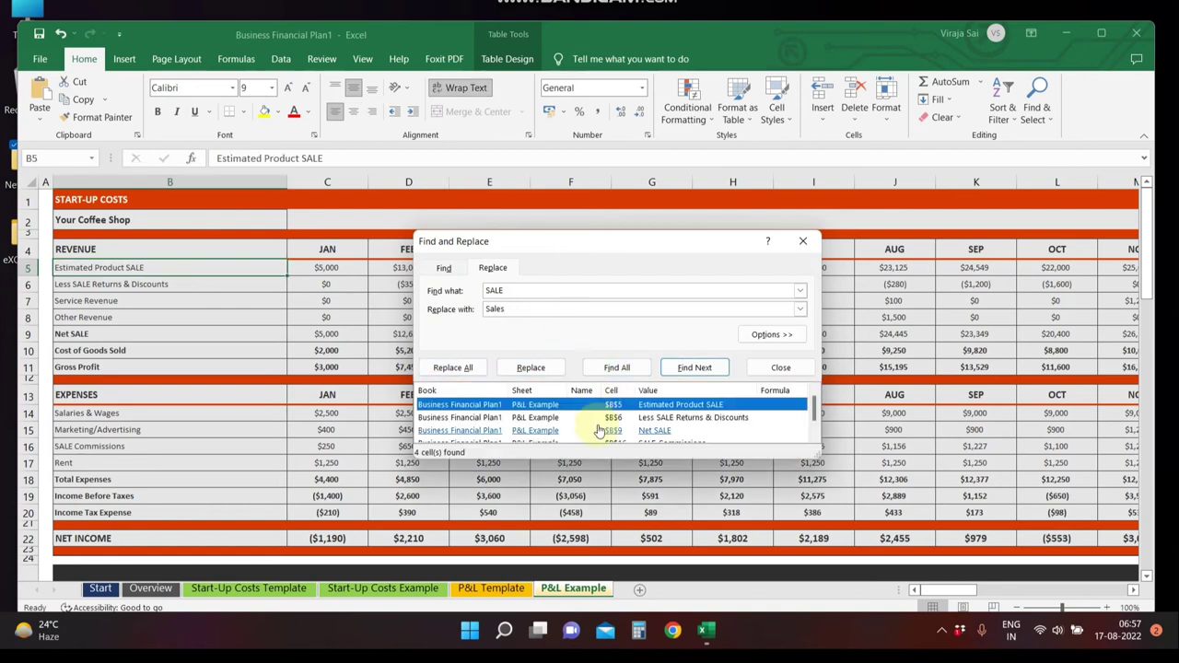
- Replace all four SALE labels with Sales, check the restored matches, and close the dialog
{"action": "left_click", "coordinate": [447, 374]}
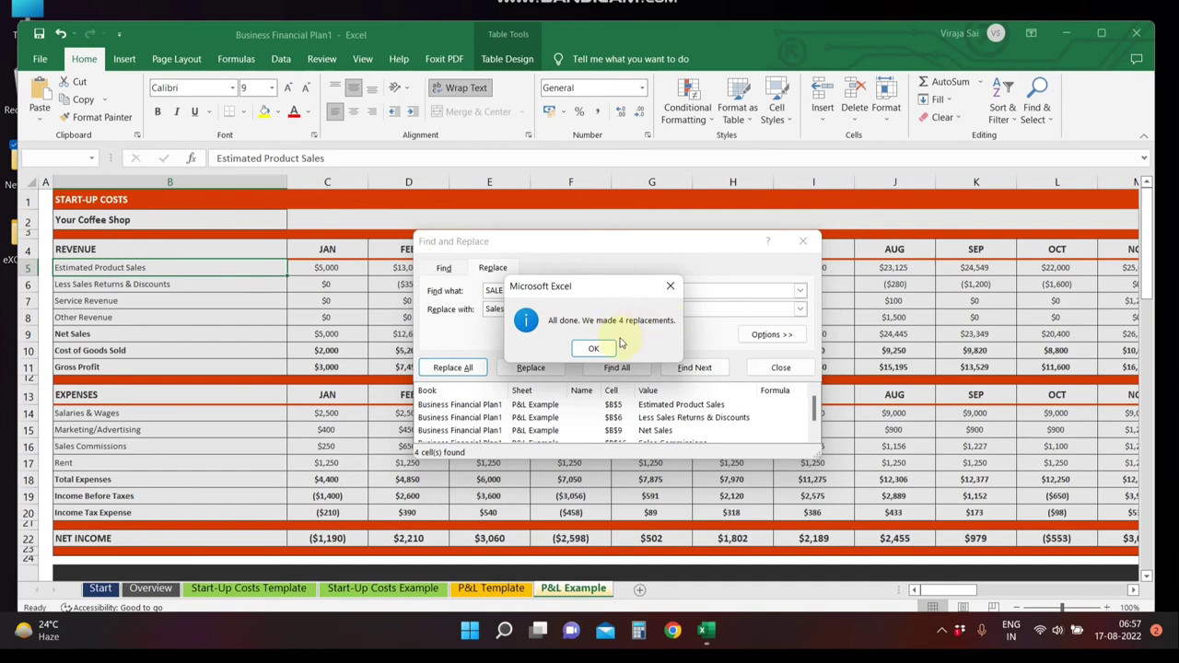
{"action": "left_click", "coordinate": [593, 350]}
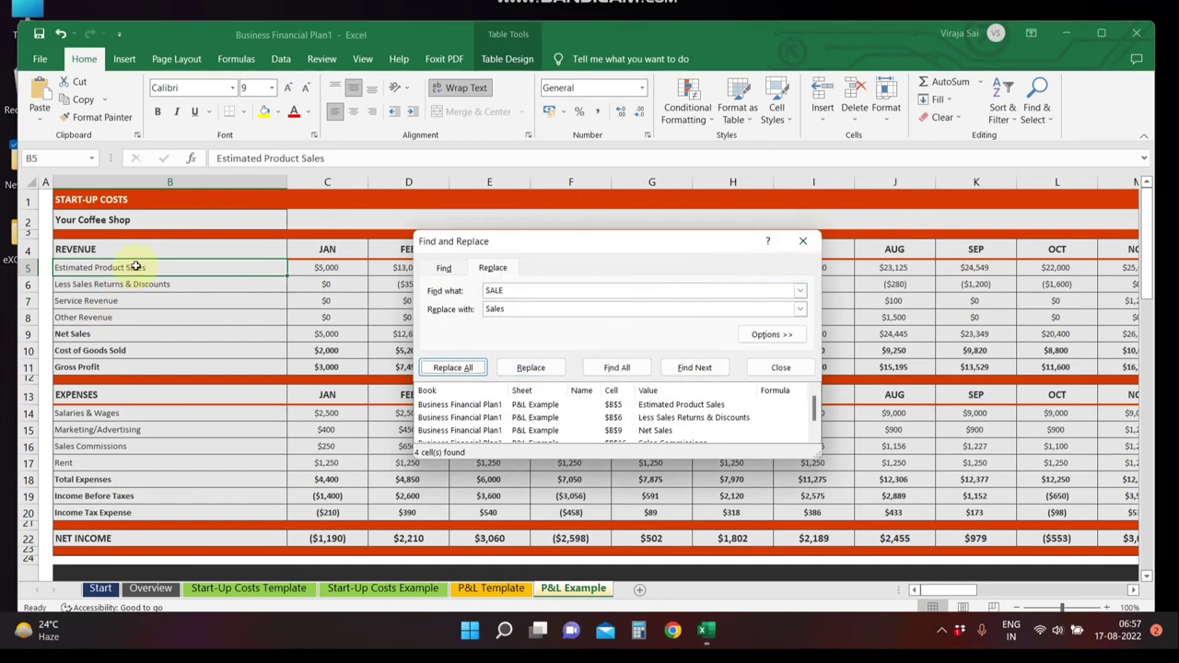
{"action": "left_click", "coordinate": [697, 369]}
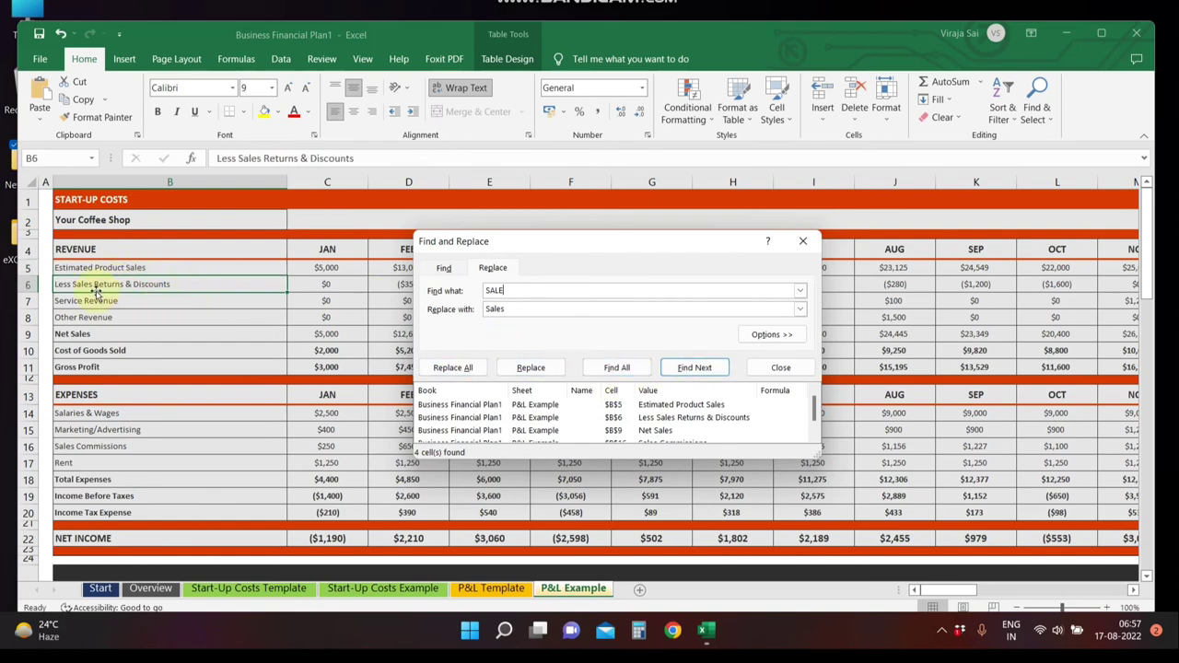
{"action": "left_click", "coordinate": [694, 367]}
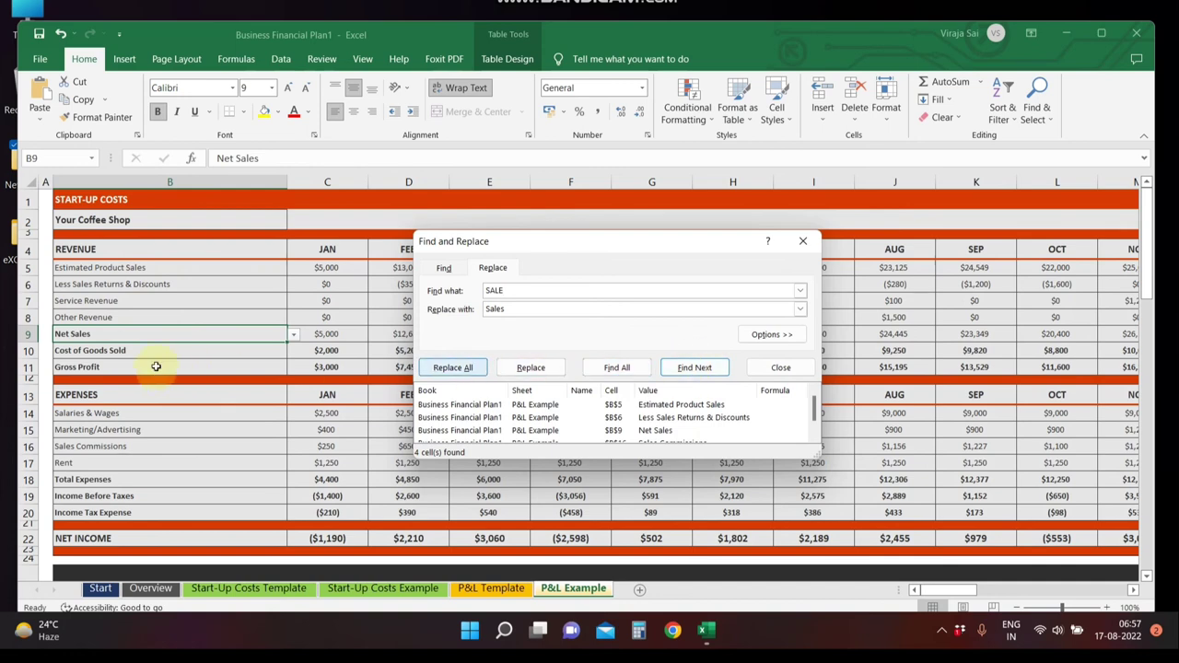
{"action": "left_click", "coordinate": [686, 368]}
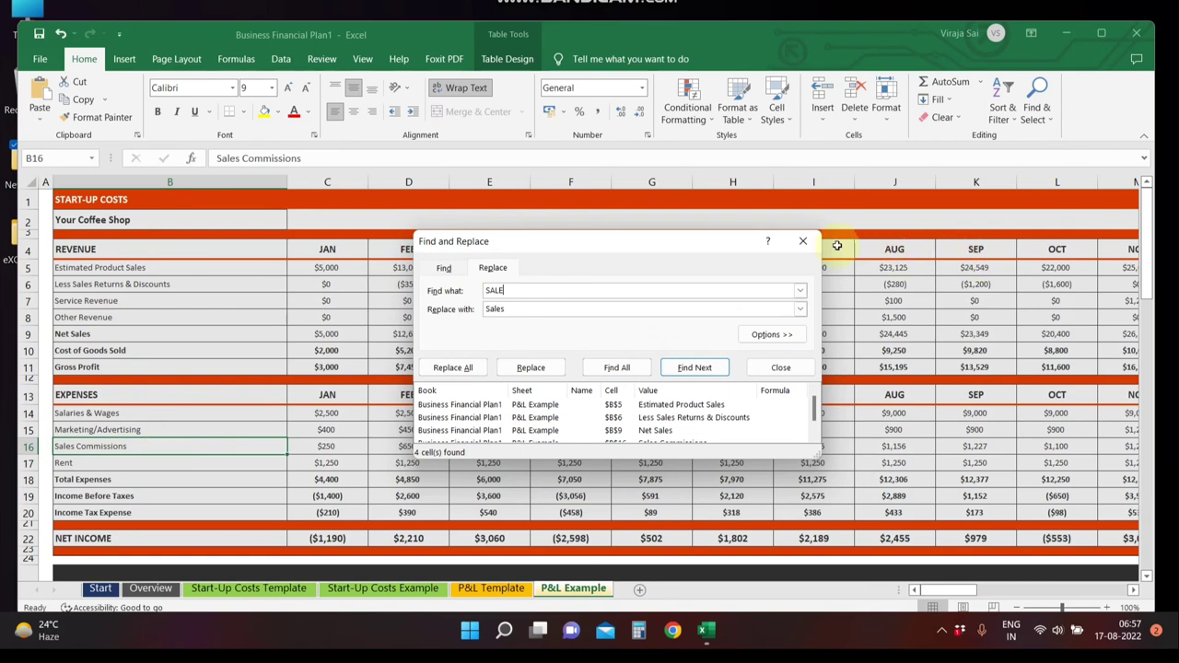
{"action": "left_click", "coordinate": [802, 241]}
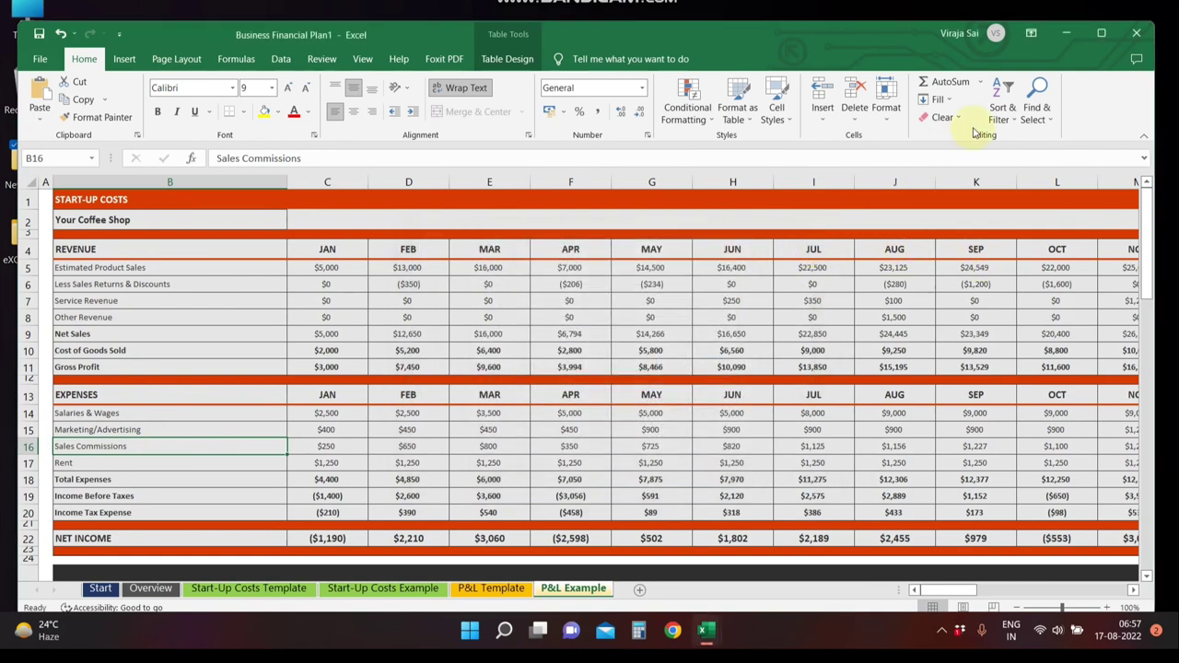